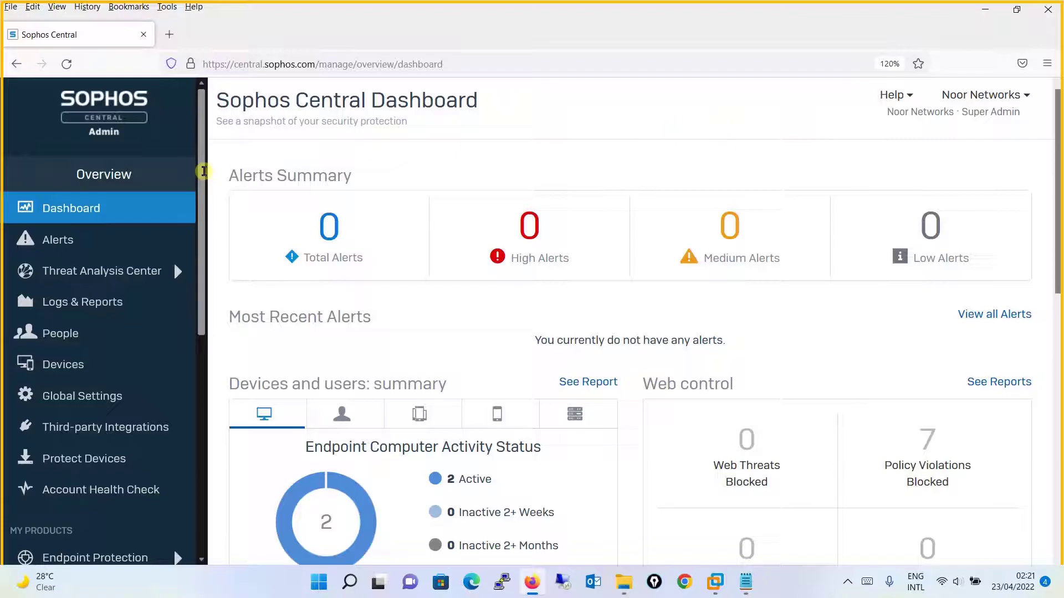
Step: Go to Endpoint Protection > Computers and open the DESKTOP-O2J93GT summary page
scroll(204, 244, down, 1)
scroll(207, 246, down, 3)
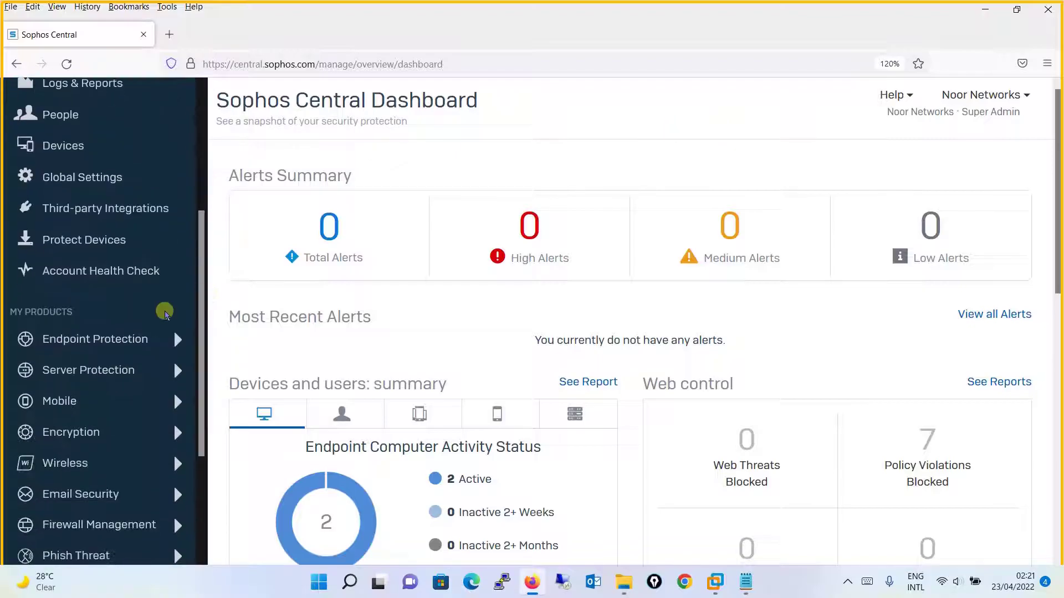
click(131, 338)
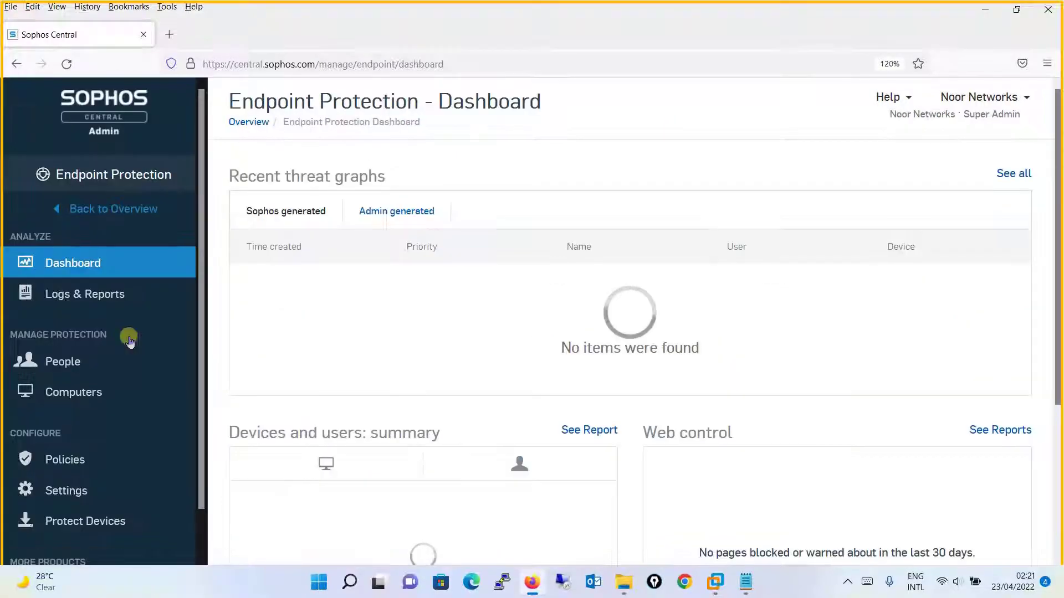
click(92, 393)
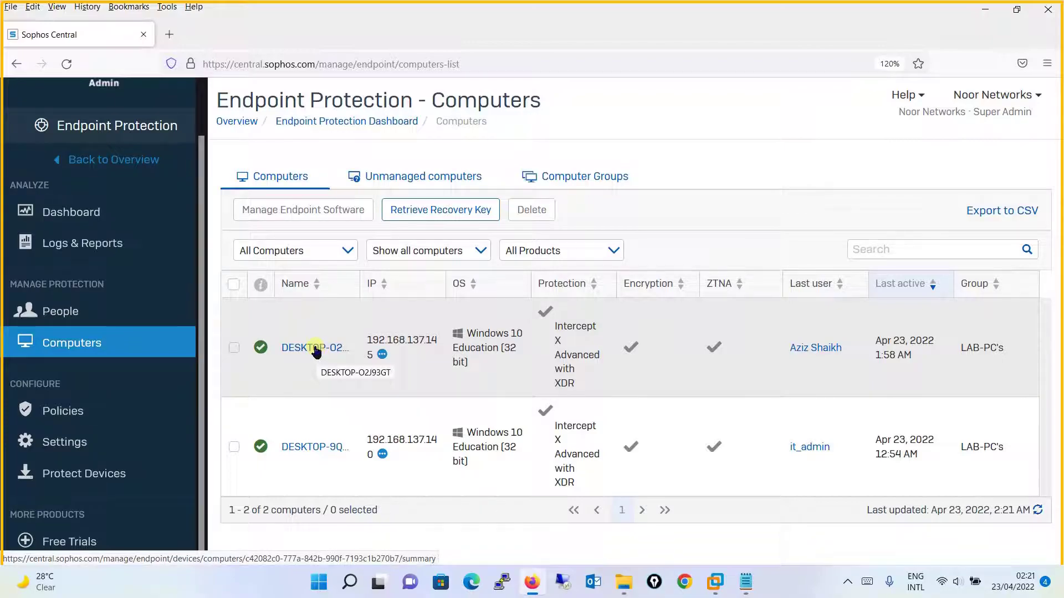
click(314, 349)
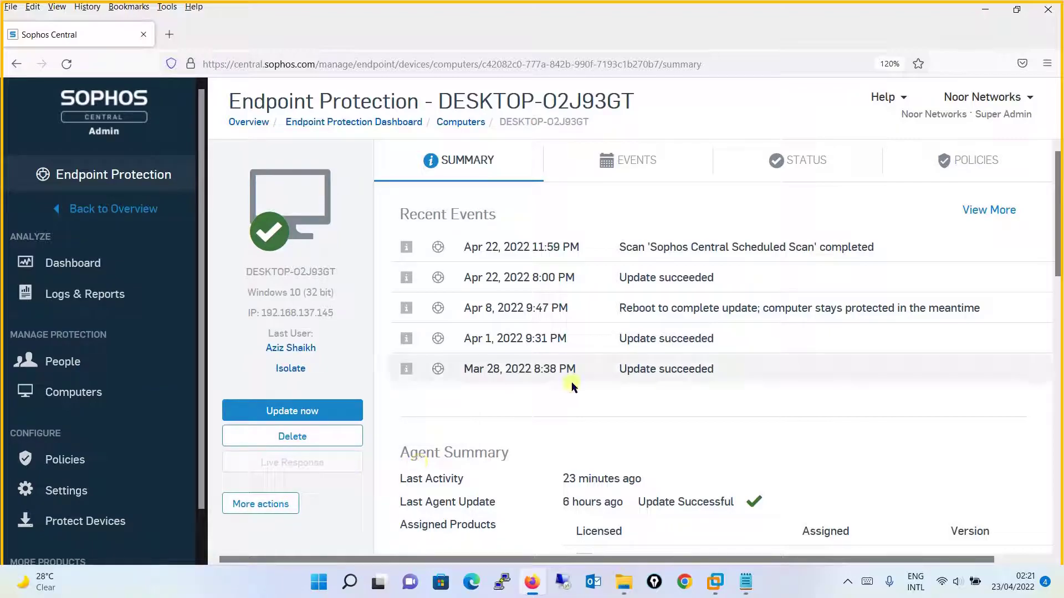
Step: Use More actions > Diagnose to run the Sophos Diagnostic Utility on DESKTOP-O2J93GT
click(298, 508)
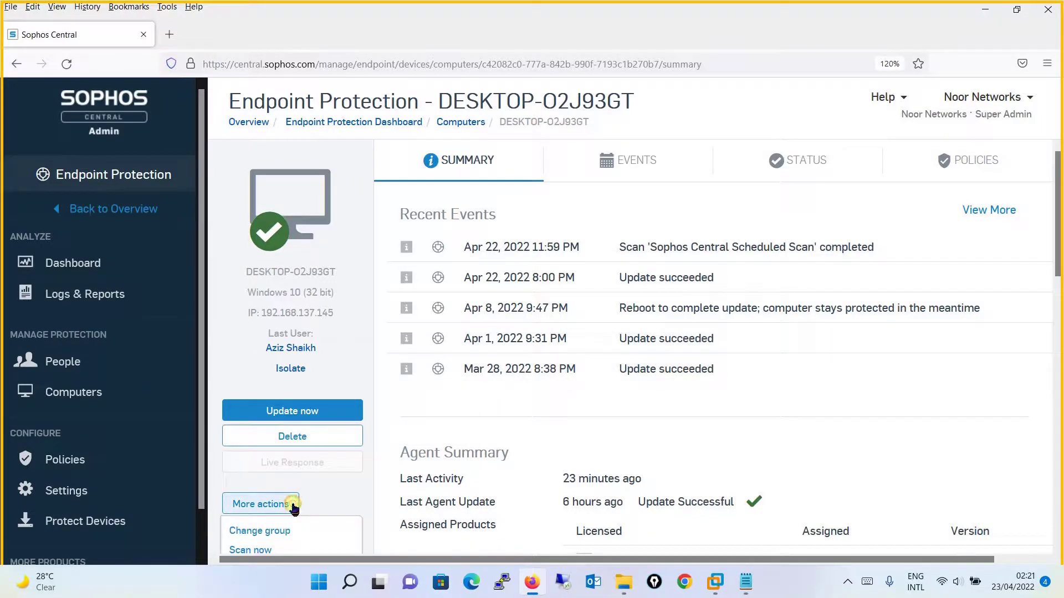
scroll(1058, 166, down, 2)
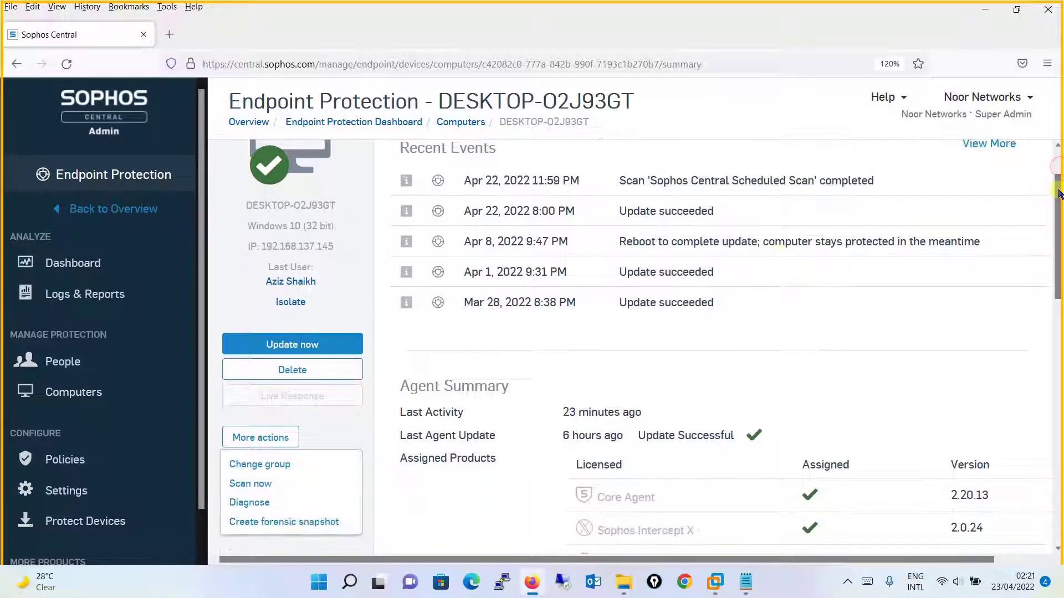
click(249, 503)
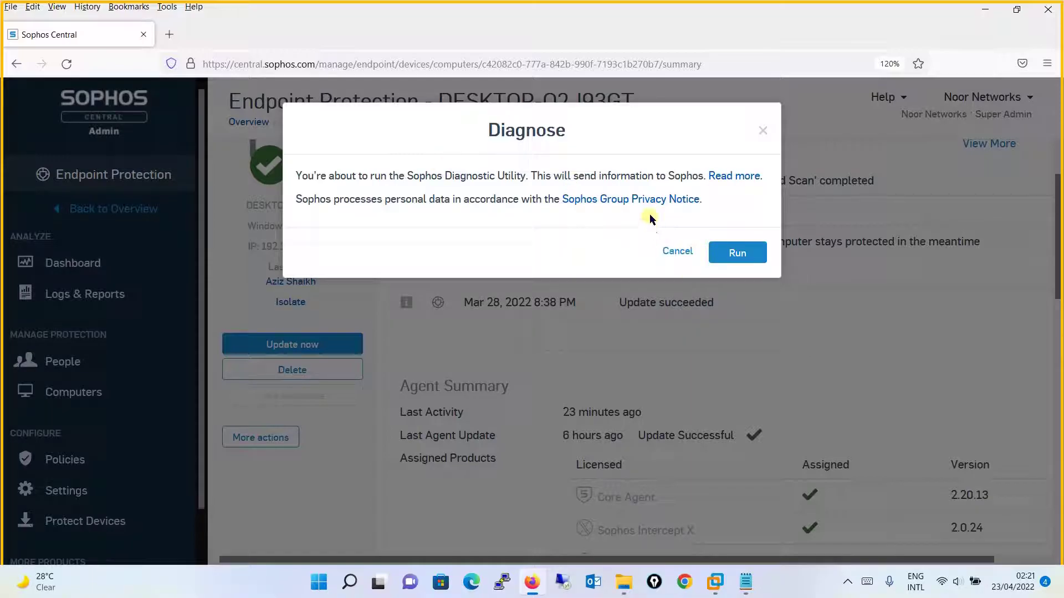
click(753, 252)
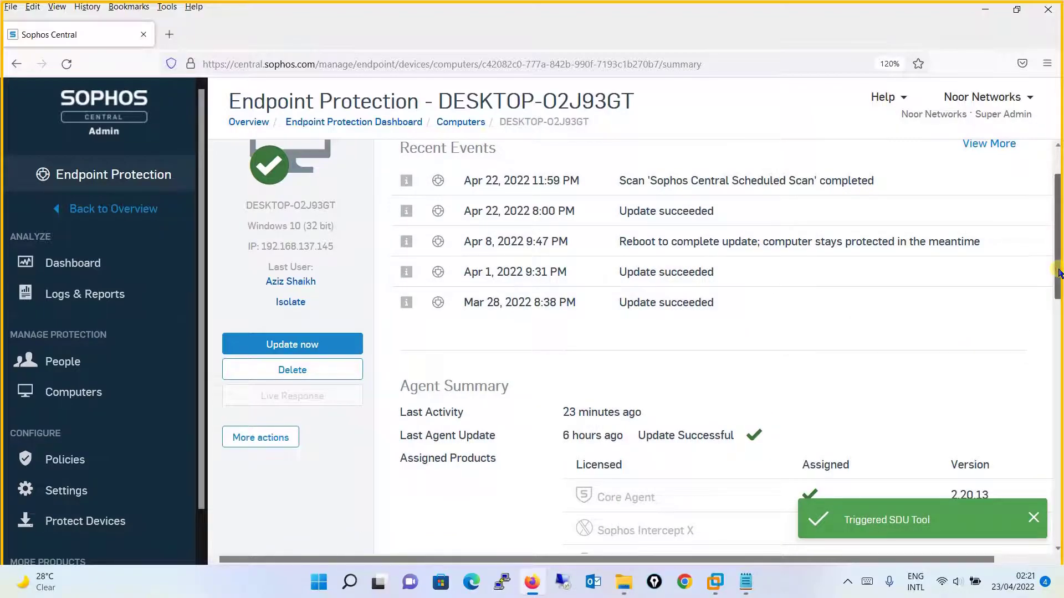
Step: Reload the Sophos Diagnostic Utility section until it shows Not Running with the zip file name
scroll(1060, 279, down, 1)
drag(1060, 279, 1059, 531)
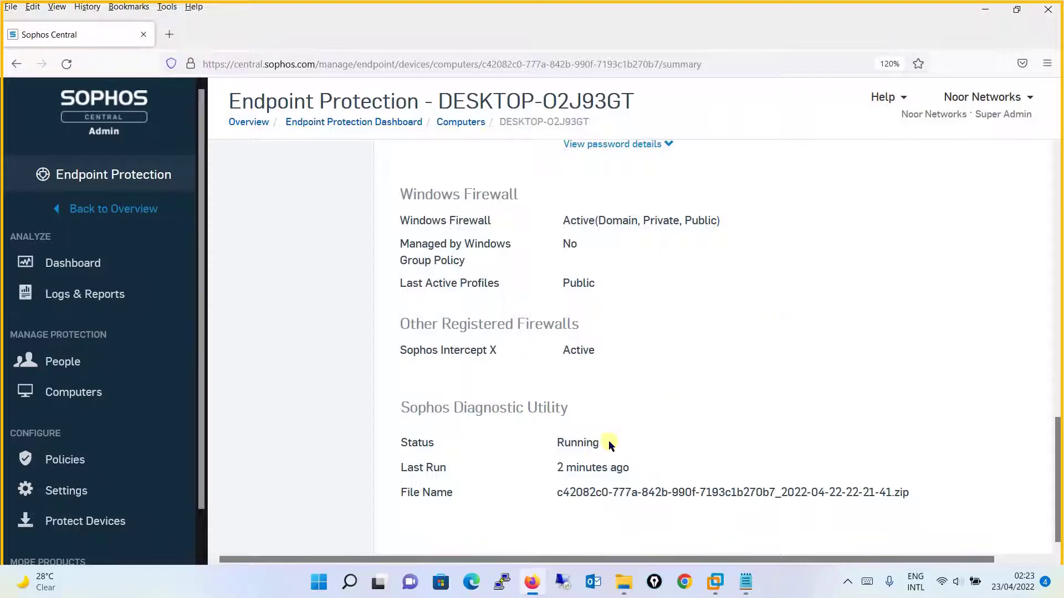
click(66, 64)
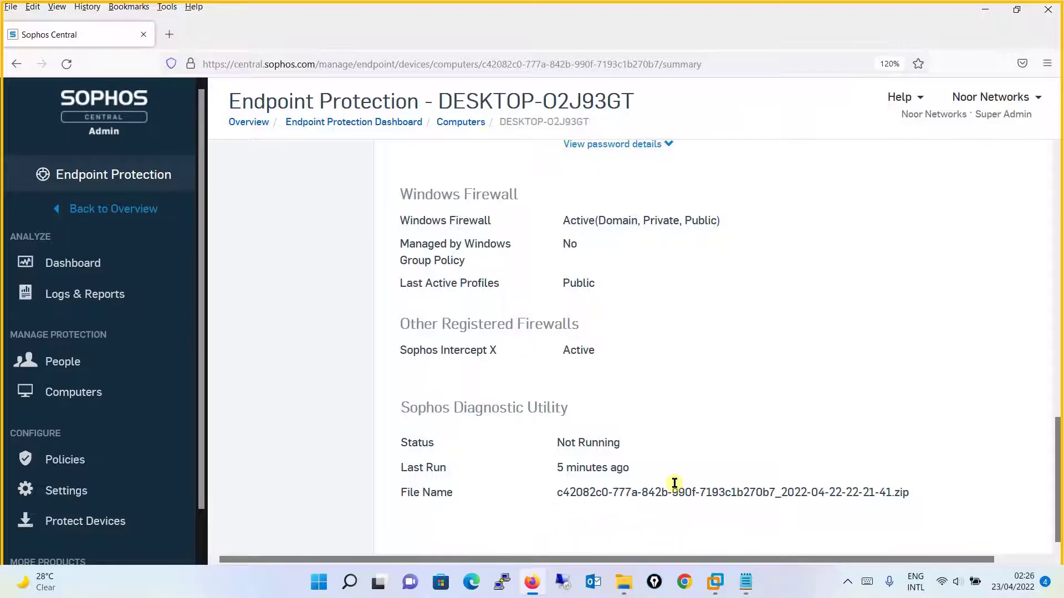
triple_click(631, 491)
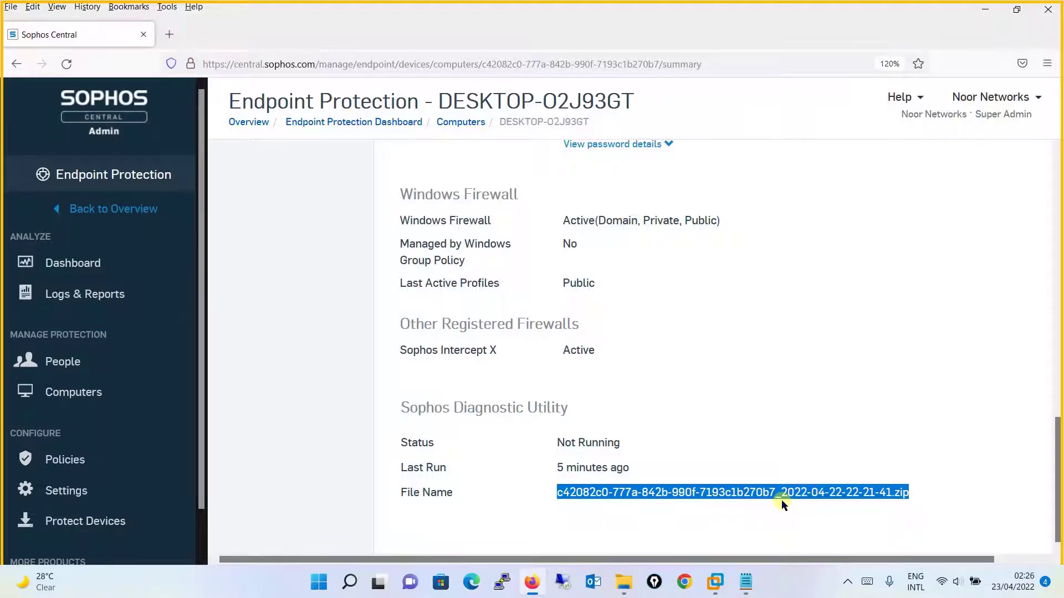
click(871, 411)
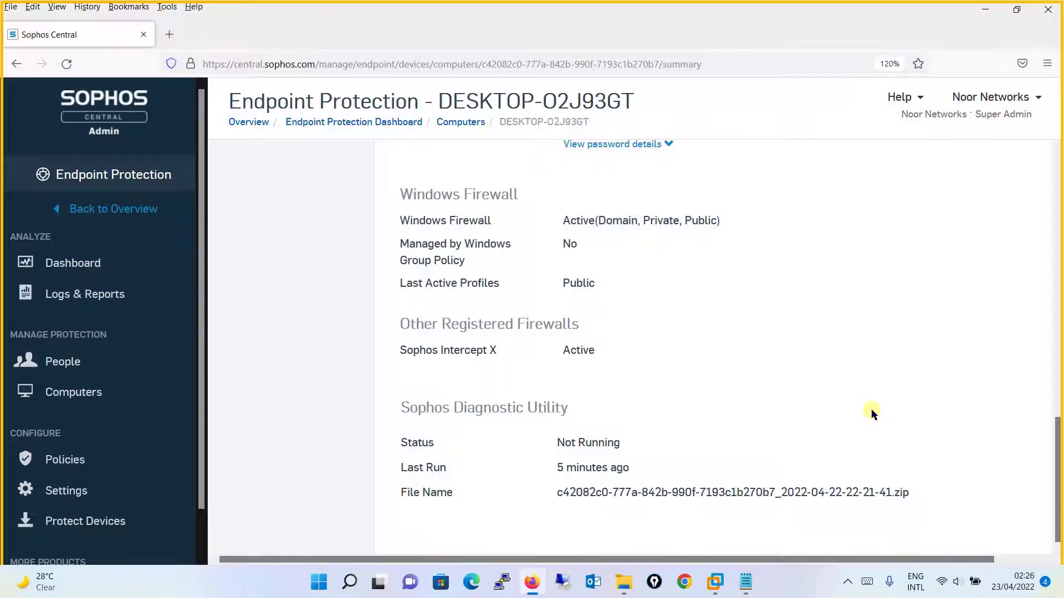
Step: Switch to the Client-PC2 virtual machine and open the Sophos endpoint's About page from the tray
click(715, 582)
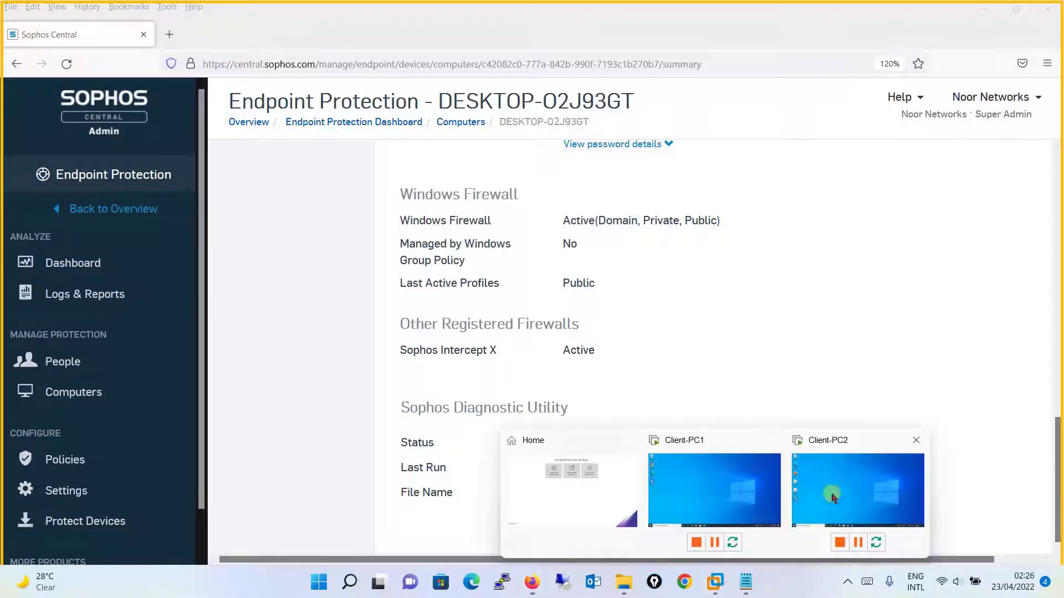
click(835, 496)
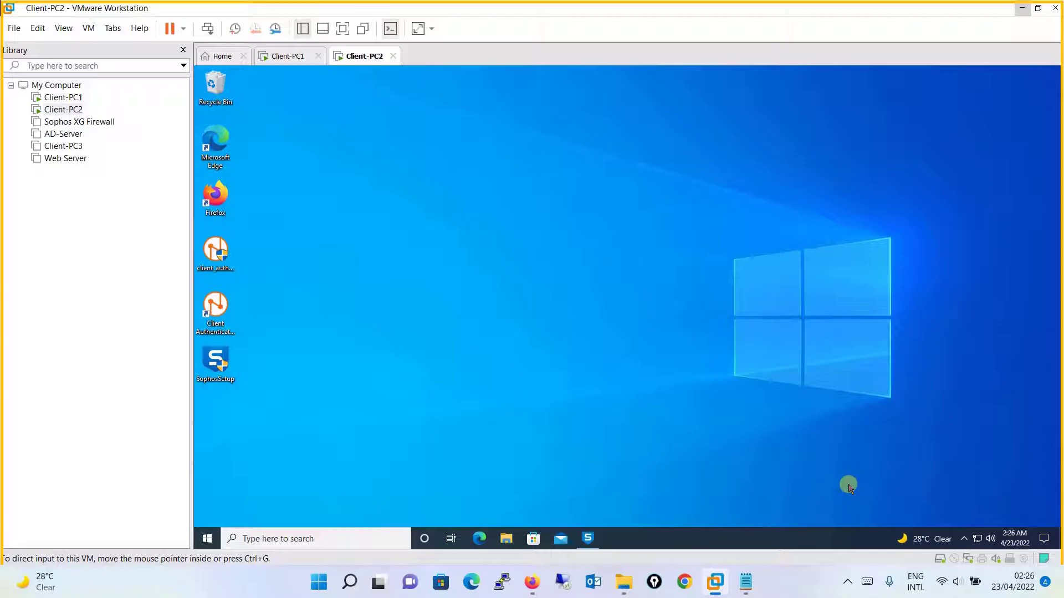
click(965, 538)
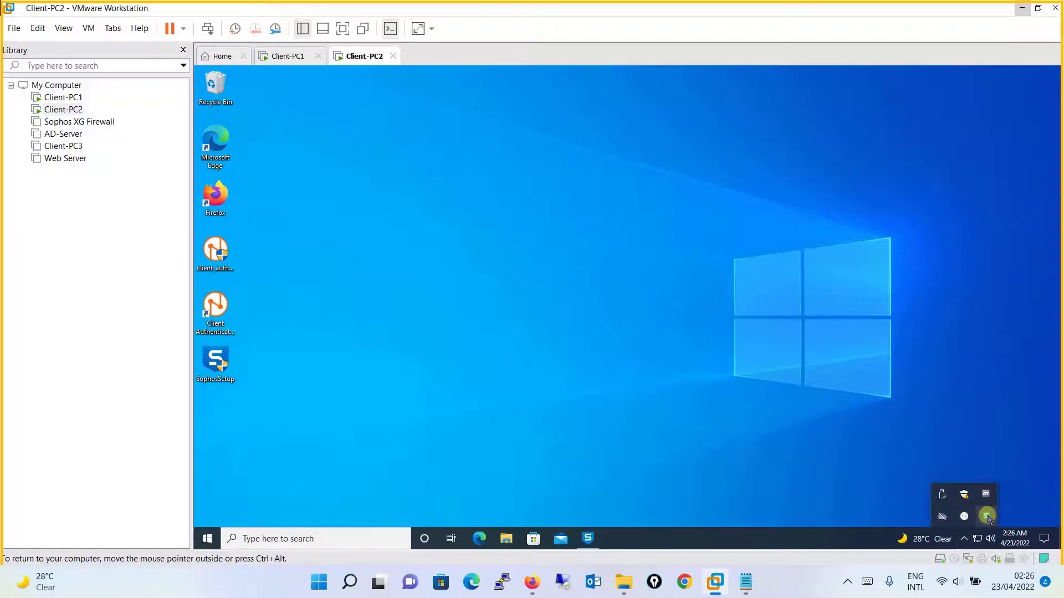
click(987, 516)
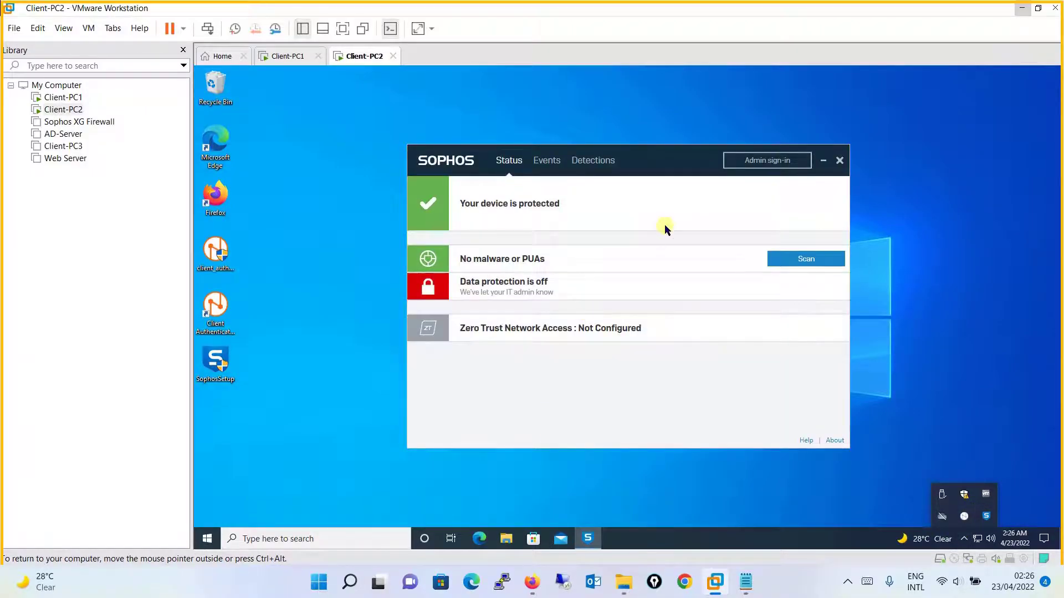
click(835, 440)
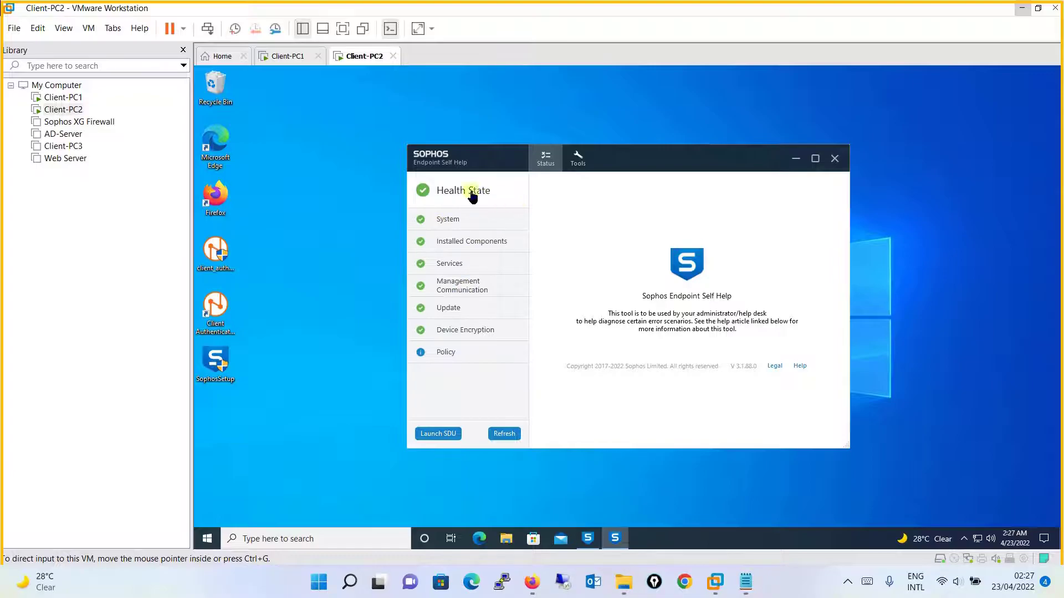
Step: Review the System, Services, Management Communication and Update health panes in Sophos Endpoint Self Help
click(474, 216)
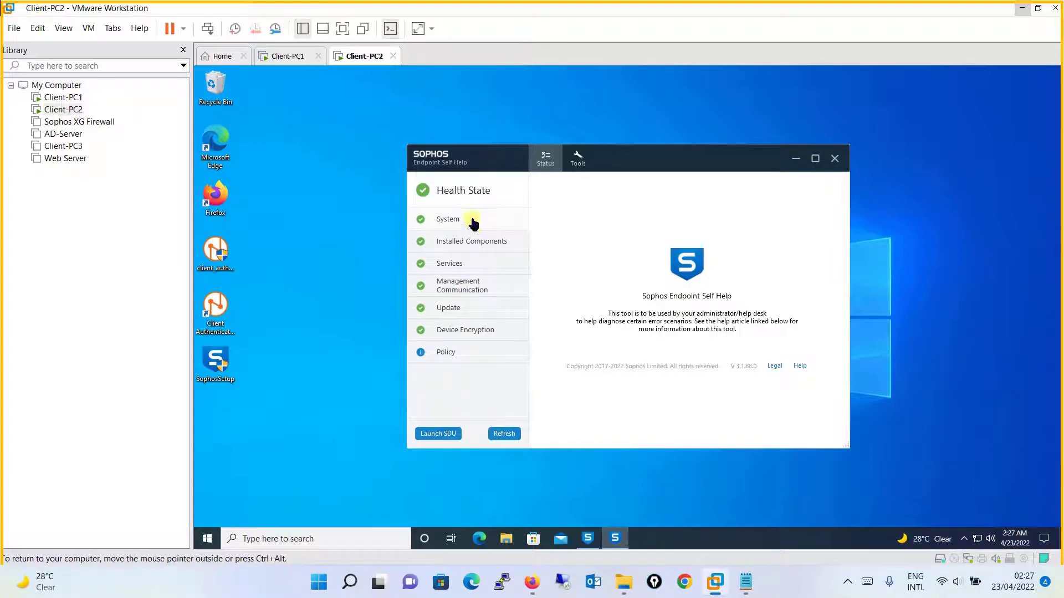
click(474, 224)
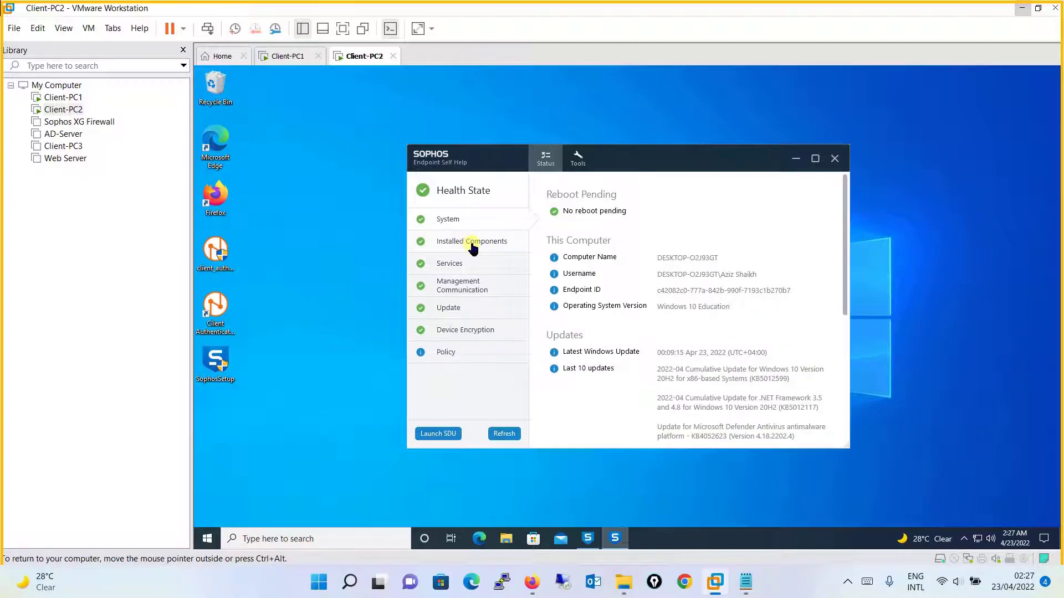
click(466, 264)
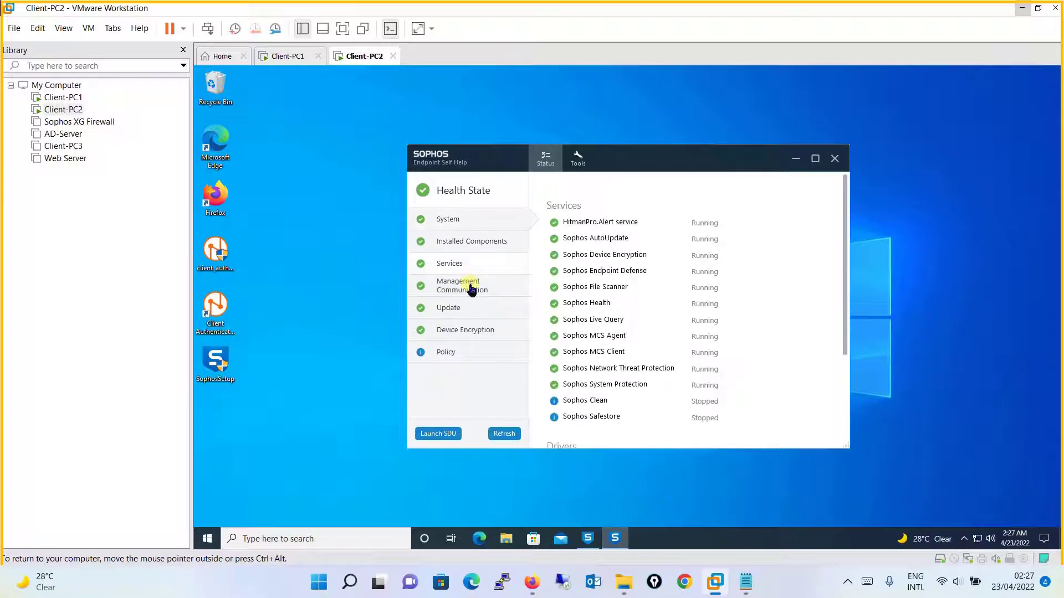
click(471, 288)
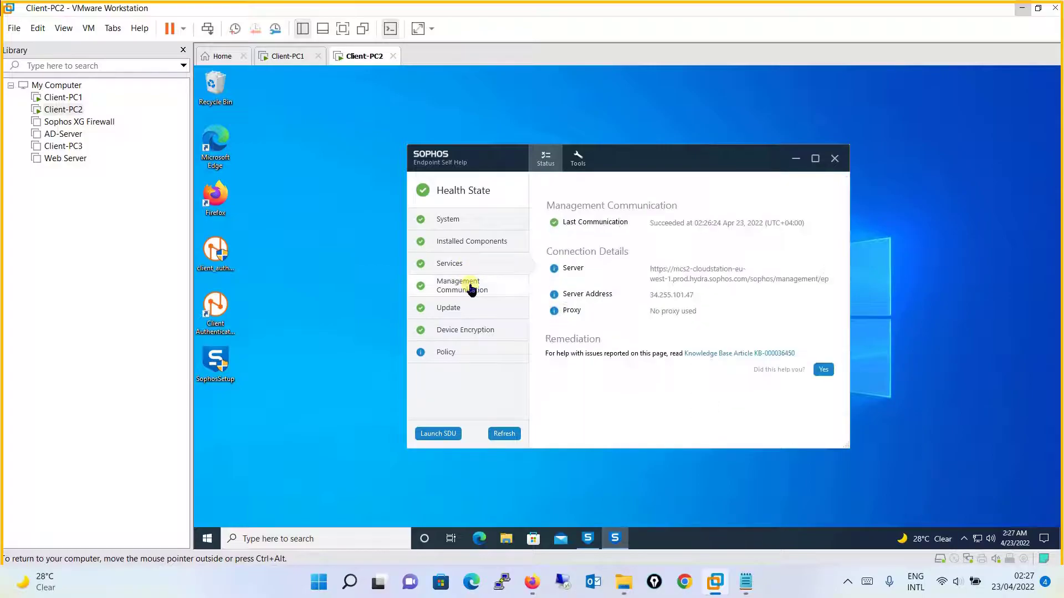
click(469, 314)
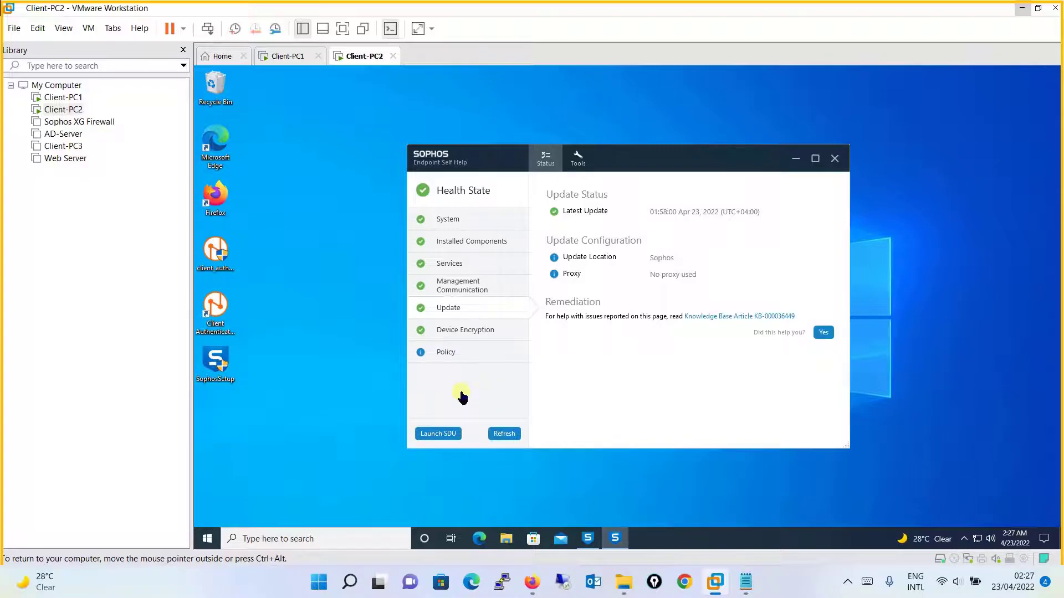
Step: Launch SDU with administrator approval and accept the licence agreement and privacy policy
click(446, 434)
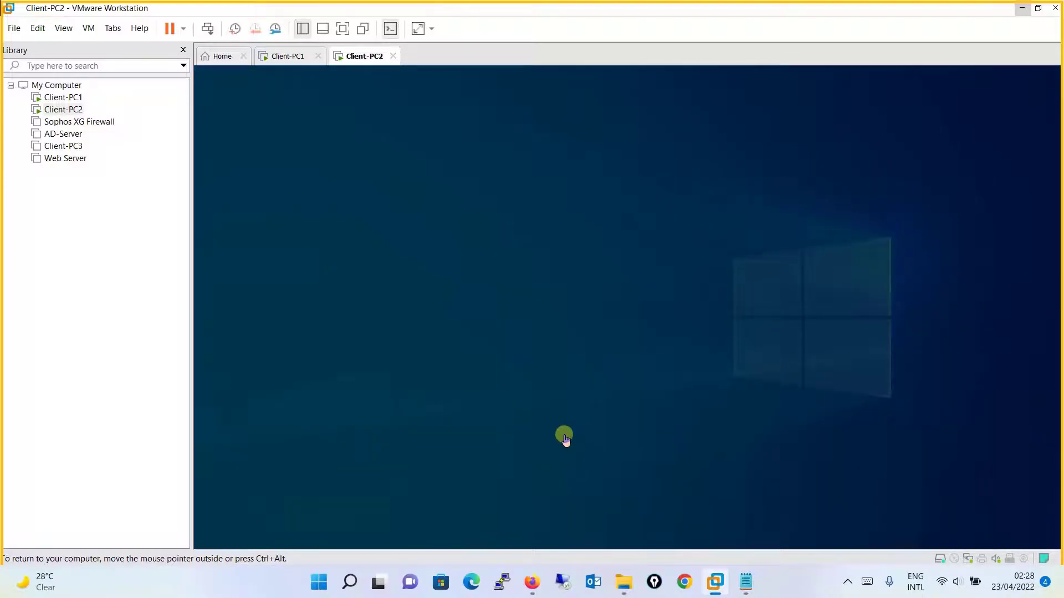
click(589, 380)
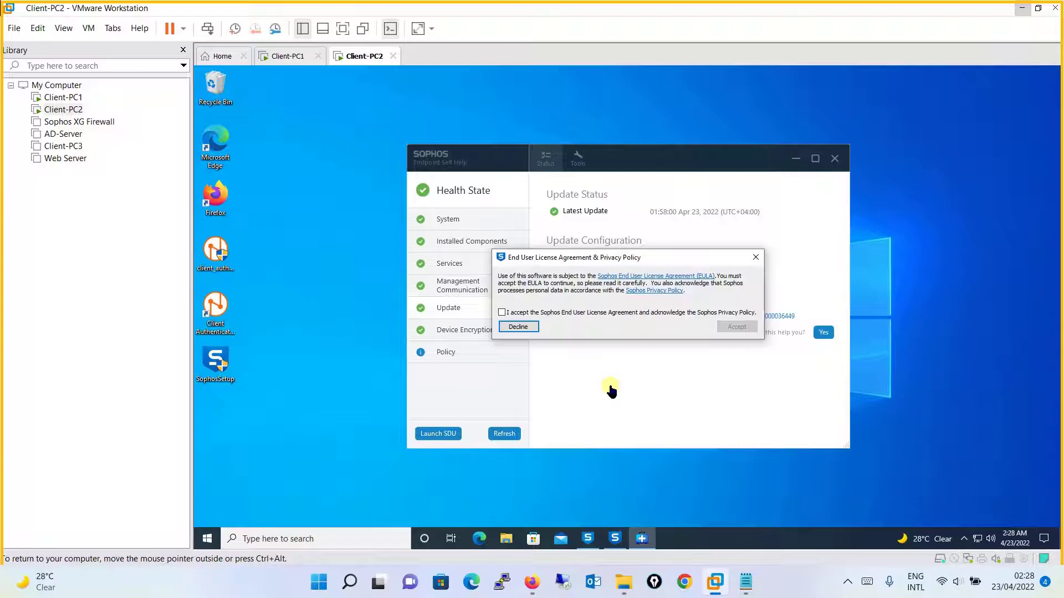
click(503, 313)
click(741, 328)
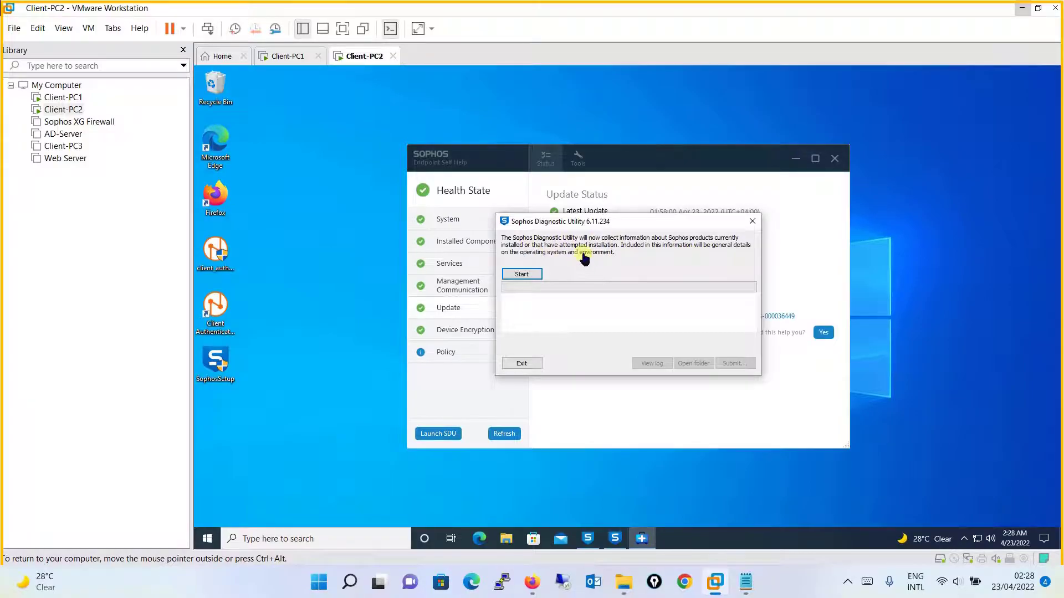
Step: Start the diagnostic collection, producing DESKTOP-O2J93GT_20220422_222837_sdulog.zip
click(535, 279)
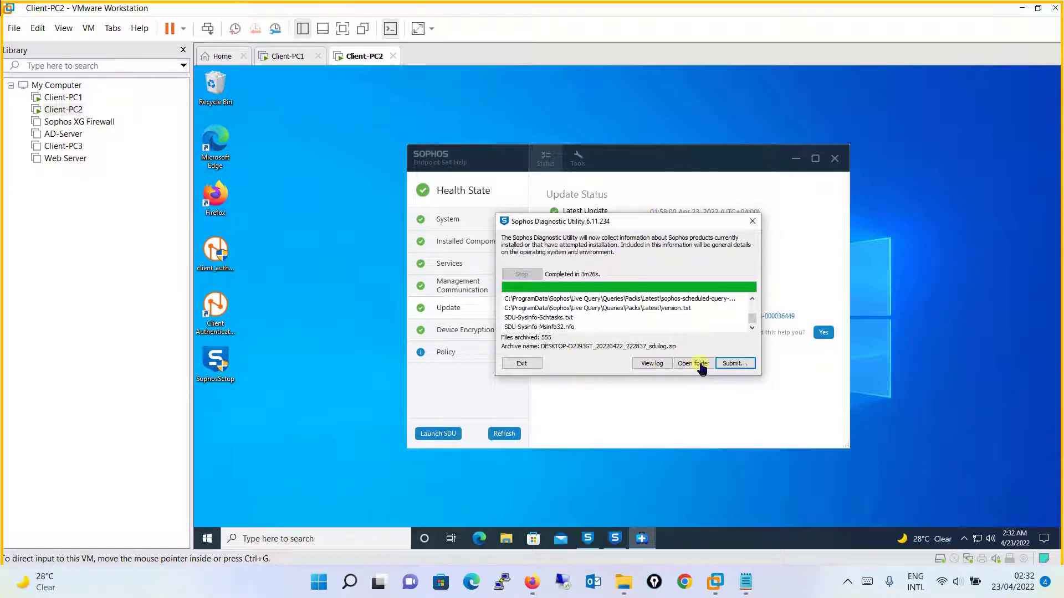
click(673, 227)
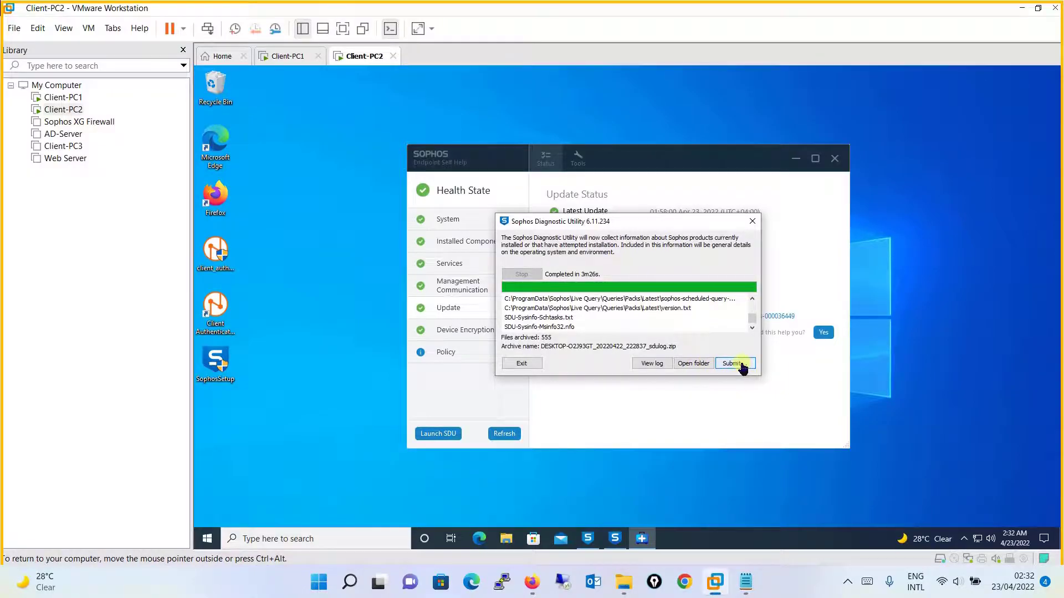
click(690, 366)
click(694, 367)
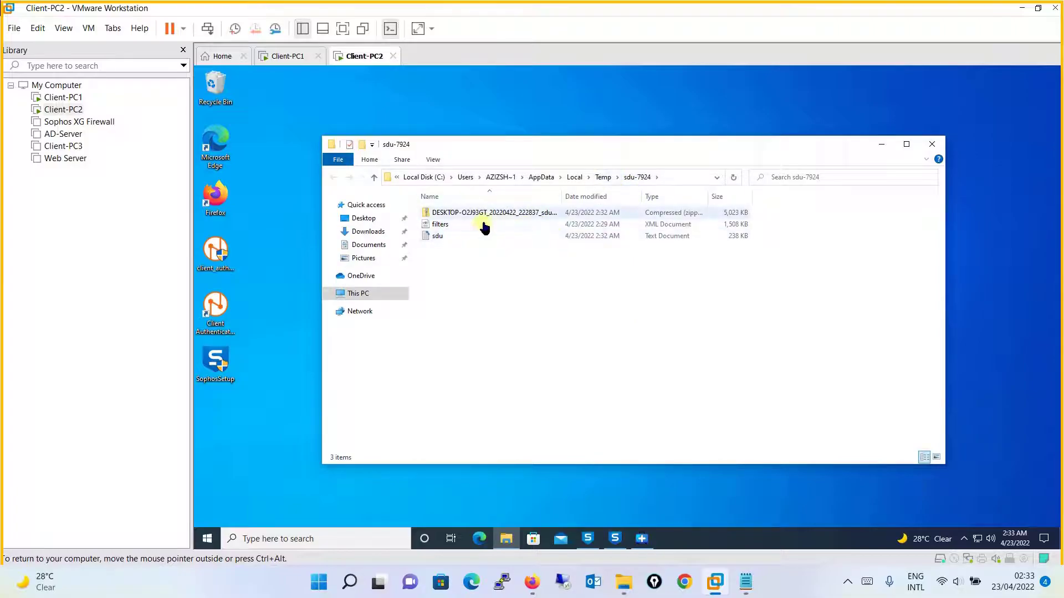
click(487, 215)
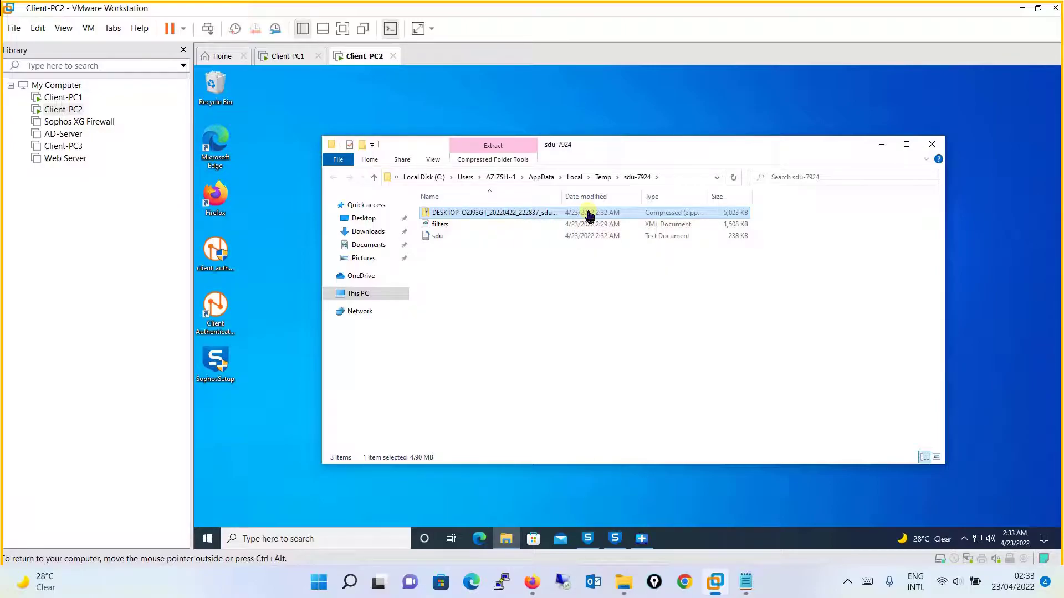
click(932, 144)
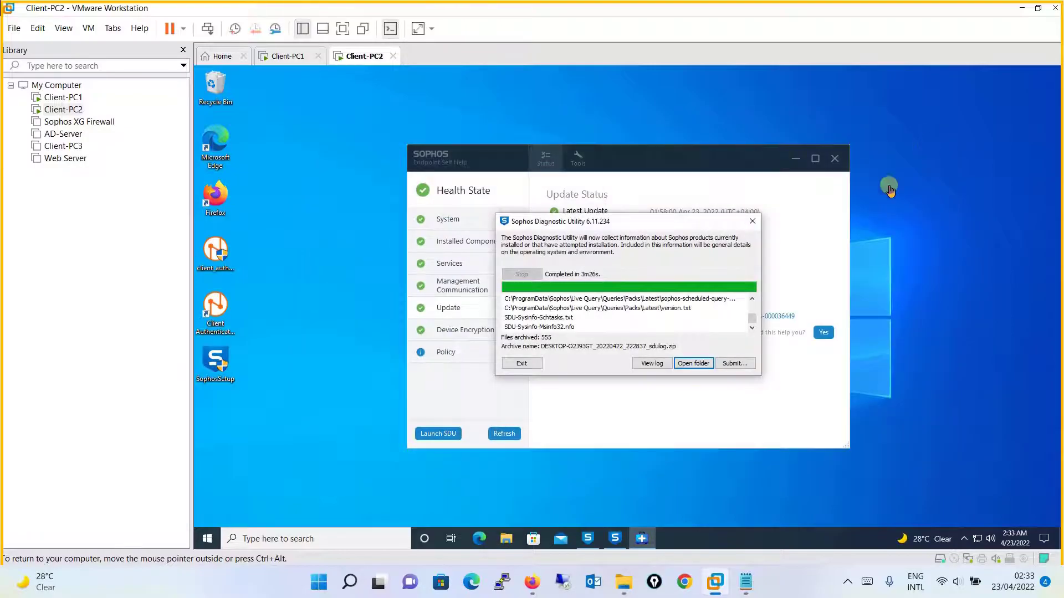
Step: Open the Submit options and choose Upload to Sophos rather than manual browser submission
click(733, 364)
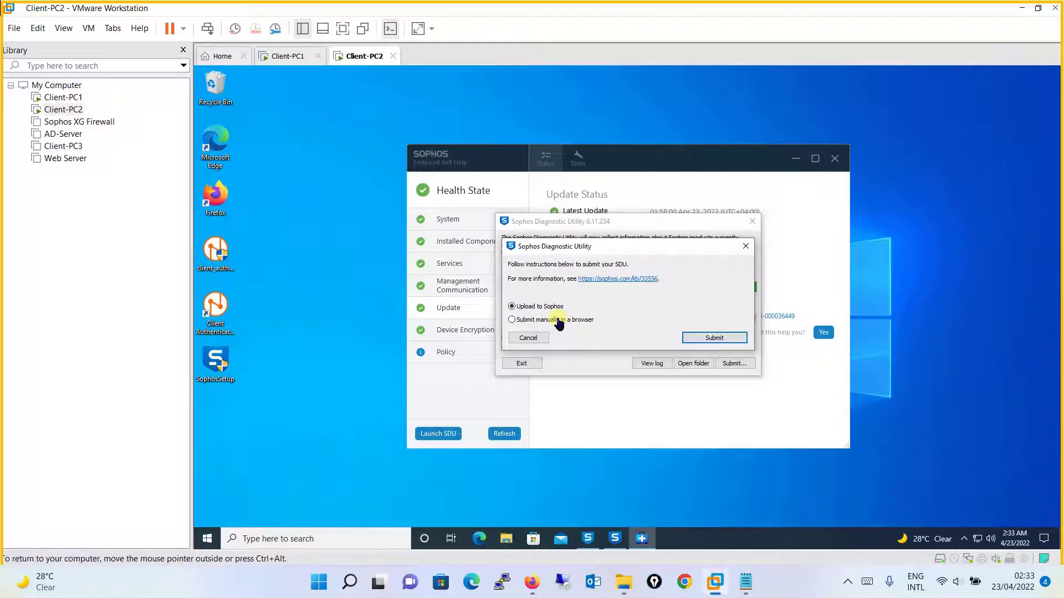
click(512, 319)
click(512, 306)
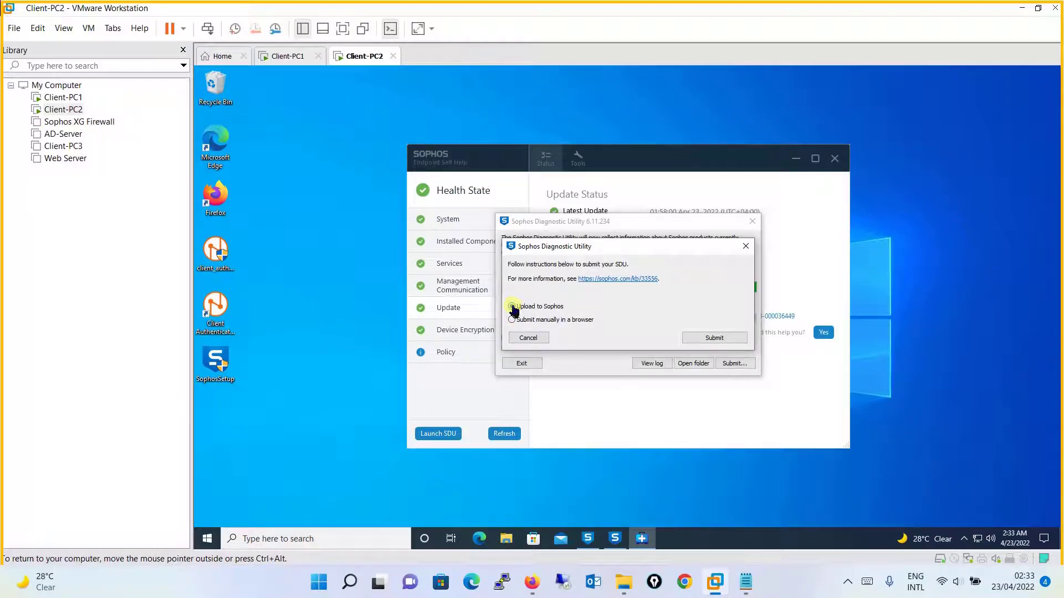